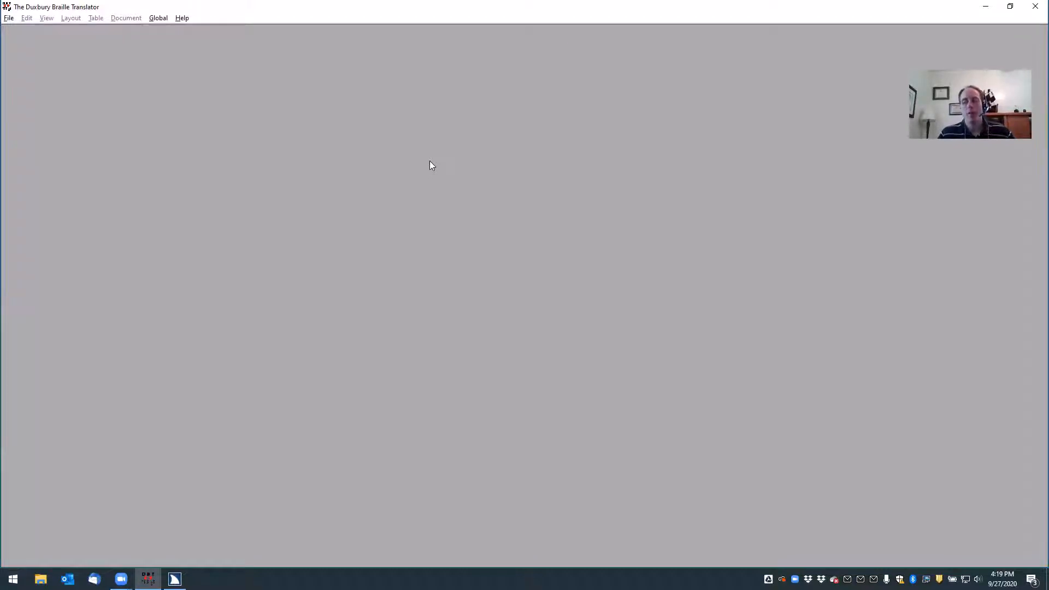
# - Create a print document from the English (UEB) - basic template and insert the "Albert The Box Turtle" story text
pyautogui.hotkey('alt', 'f')
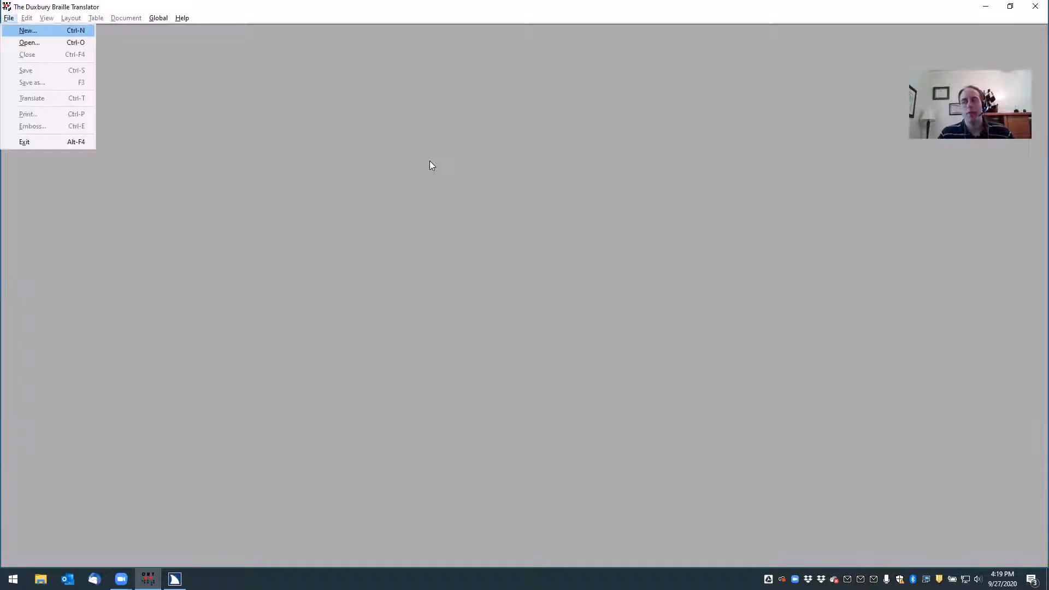
pyautogui.press('Return')
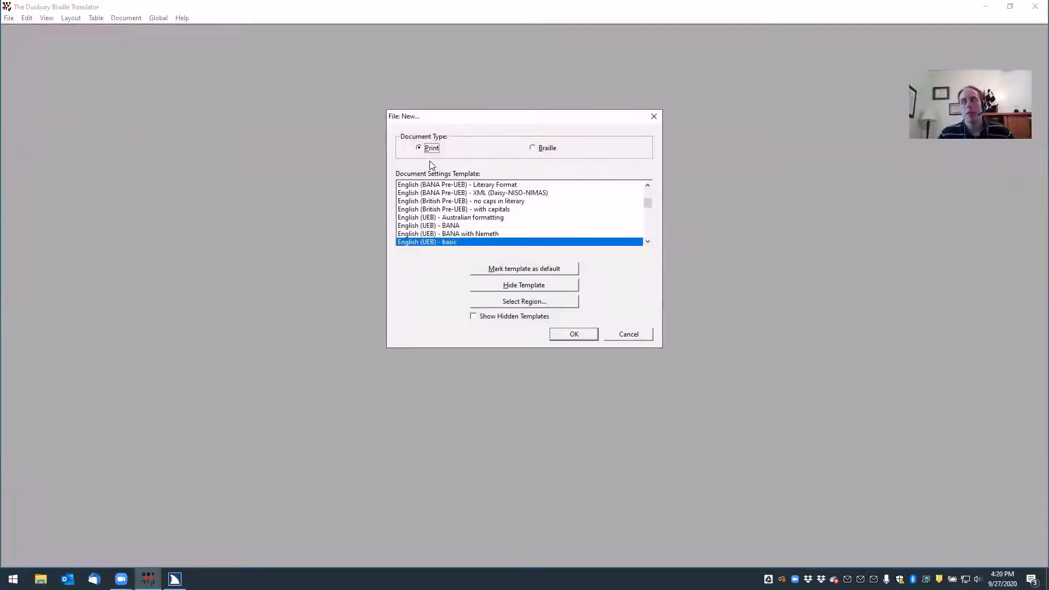
pyautogui.press('Tab')
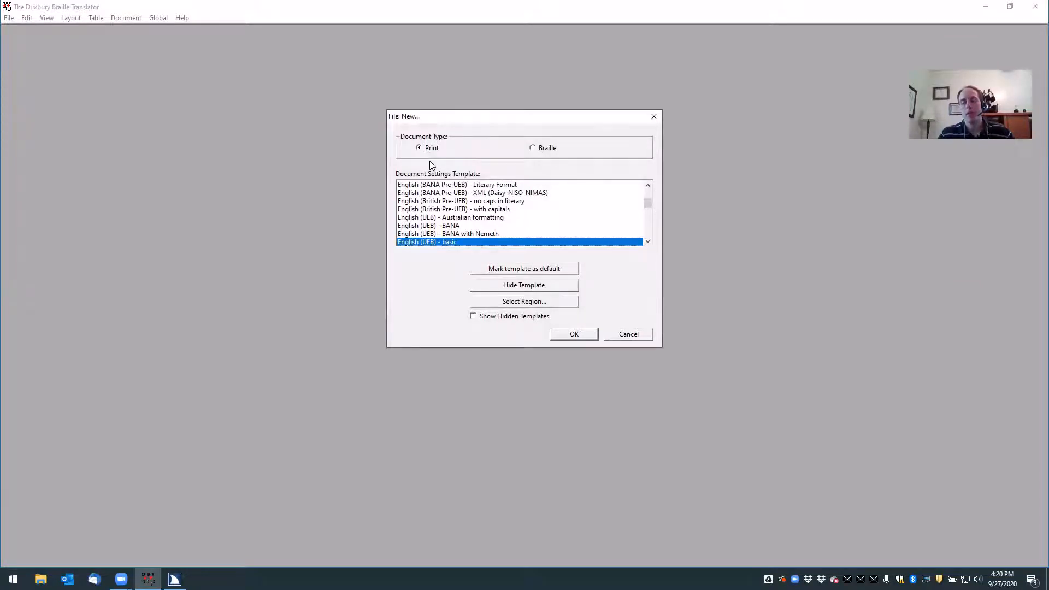
pyautogui.press('Tab')
pyautogui.press('Tab')
pyautogui.press('Tab')
pyautogui.press('Tab')
pyautogui.press('Tab')
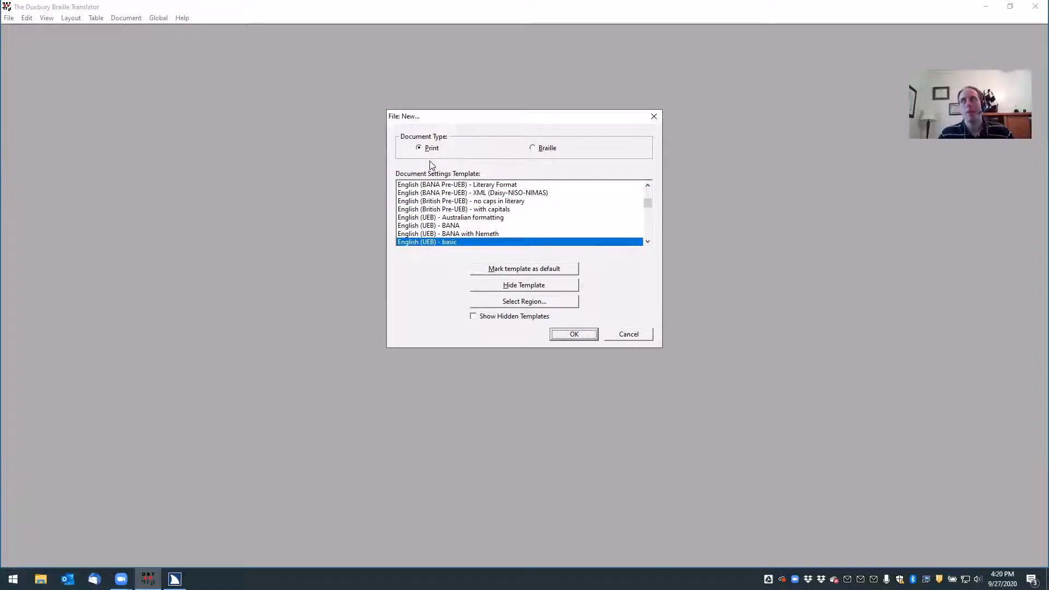
pyautogui.press('Tab')
pyautogui.hotkey('shift', 'Tab')
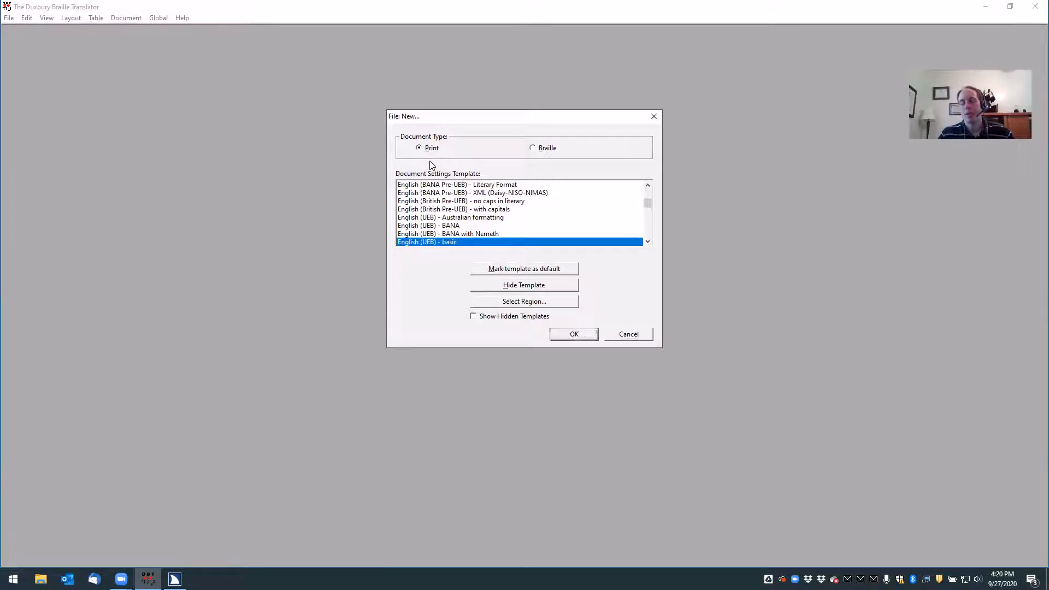
pyautogui.press('Return')
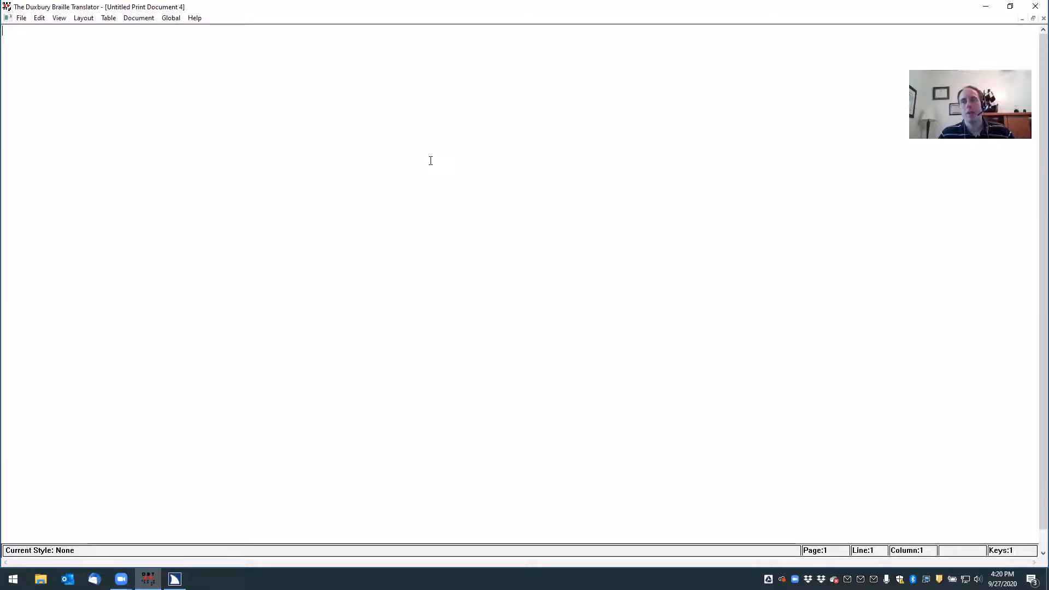
pyautogui.write('Albert The Box Turtle  My name is Albert, and I am a box turtle. I am an exceptional reptile because, as you probably know, turtles do not write stories. I have decided to let people know a little bit more about box turtles.  I move rather slowly at my age. It has not always been that way, though. Why, when I was a hatchling, I could speed across my yard in no time. I will admit that I got stuck on an occasional twig or garden hose, but I was certainly not a quitter. My little legs would just keep going until I overcame any obstacle.  As I grew, I learned to slow down and enjoy all the interesting sights and sounds my environment provided. I have discovered "bug holes," found the juiciest berries, and can tell when my owner is coming to play.  When my owner approaches, I stretch out my long neck to reveal my beautiful coloring and proudly walk up to my owner and scratch at his feet. My owner is much taller than I and usually sits down with me. While my owner is watching, I make a point to walk around him, crawl under his legs, and usually go for a swim in my pond. He finds this behavior endearing and proceeds to pick me up and tell me how funny I am. This ritual is frequently completed with a special turtle treat of melons or dog food.')
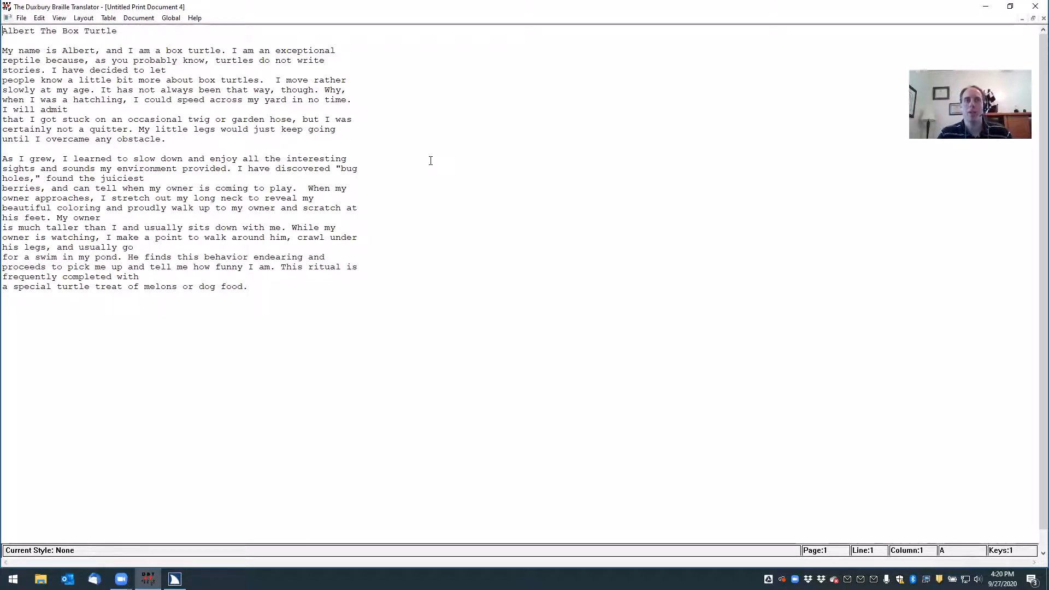
# - Choose the Mangold Method learning table for the document and open its list of contraction levels
pyautogui.hotkey('alt', 'd')
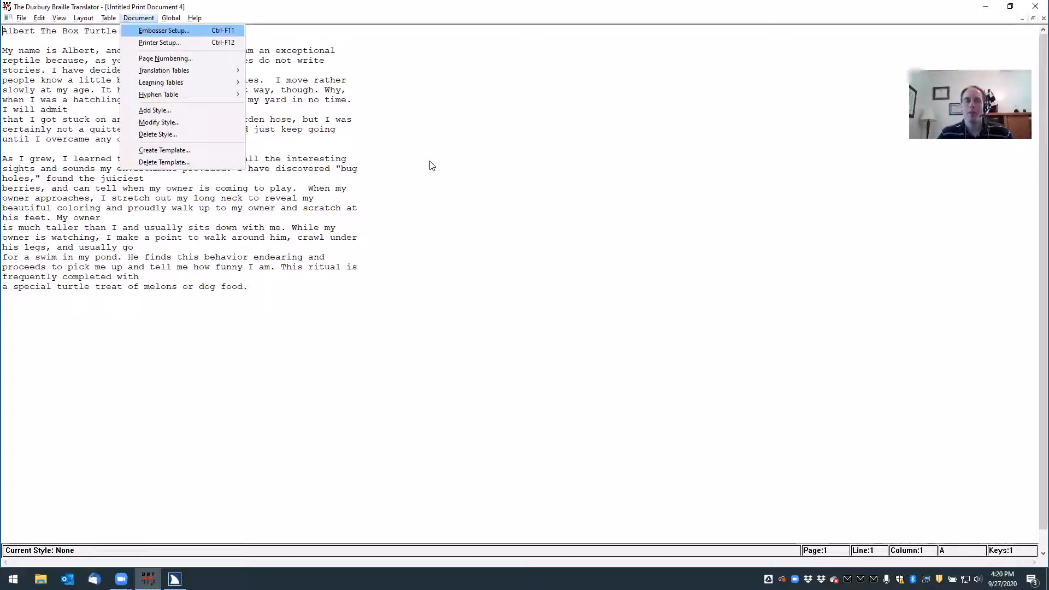
pyautogui.press('r')
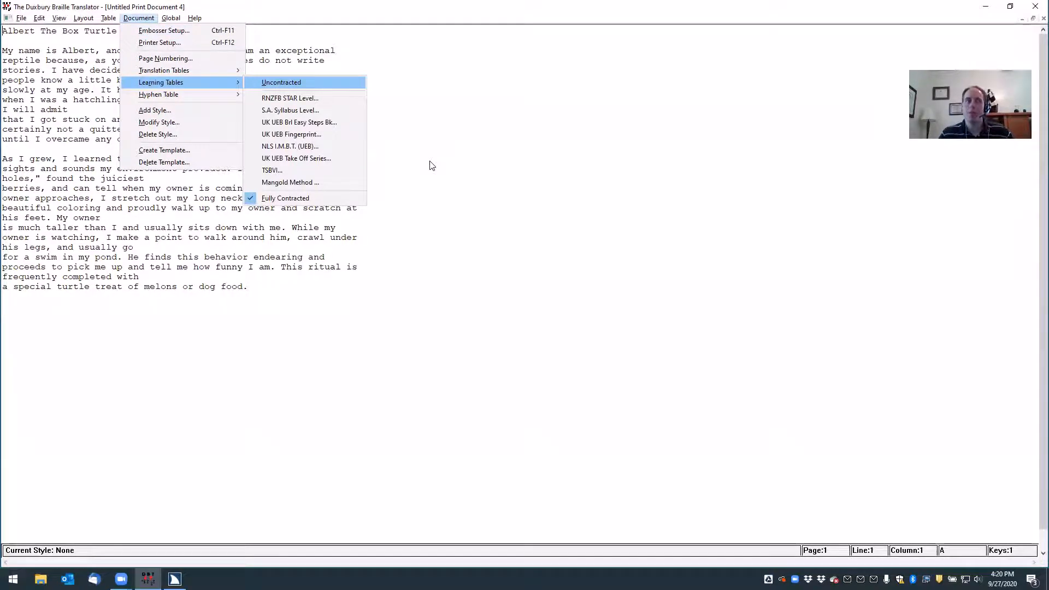
pyautogui.press('Up')
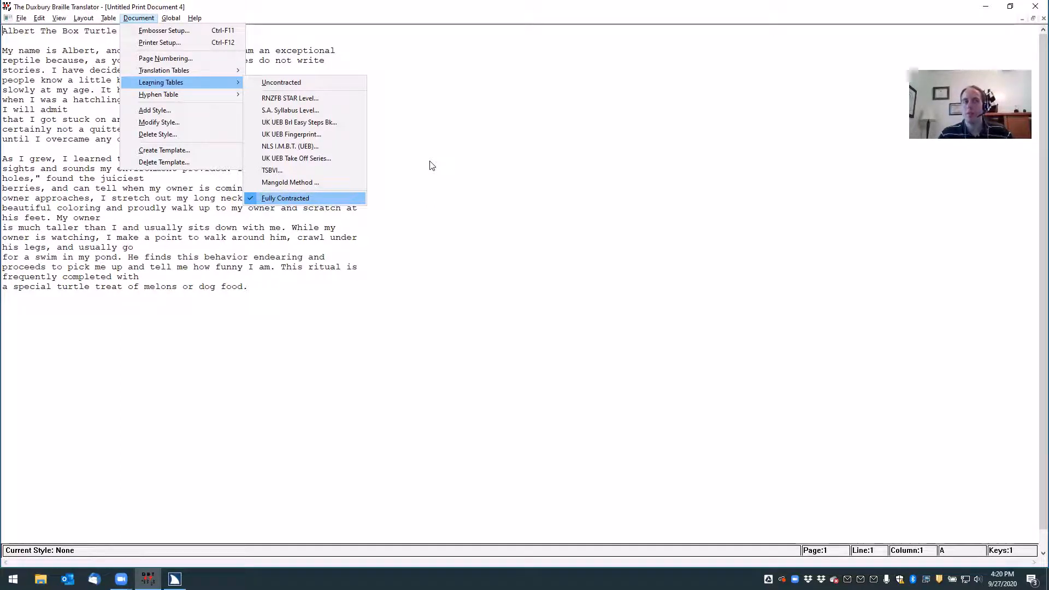
pyautogui.press('Down')
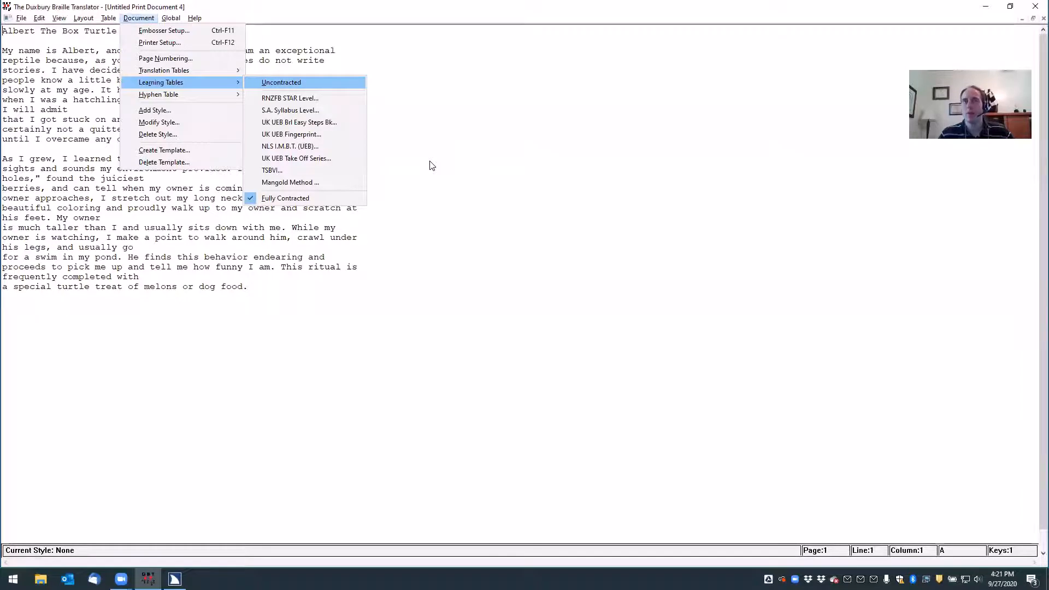
pyautogui.press('Down')
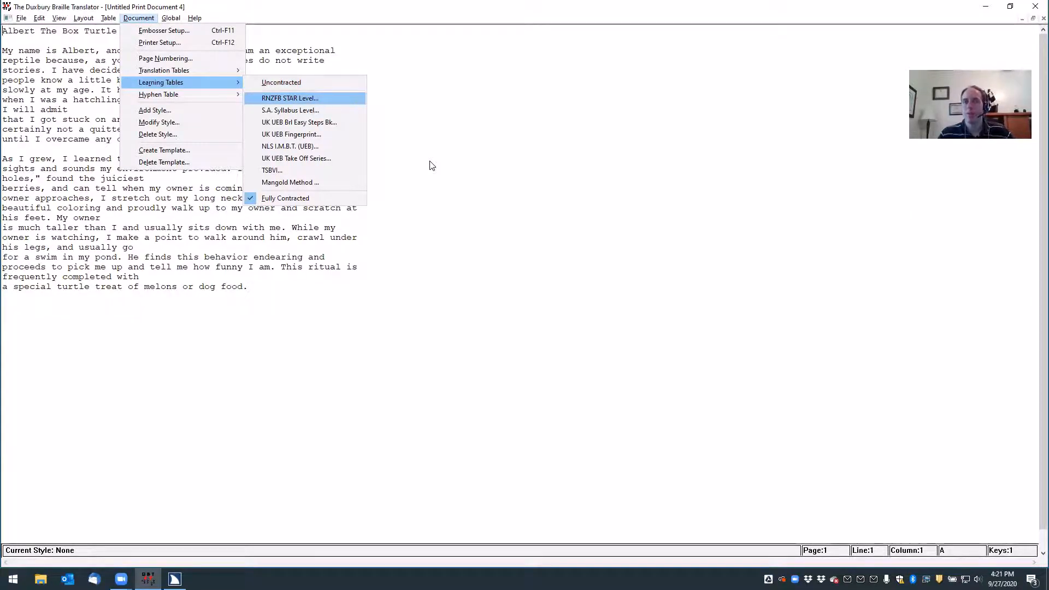
pyautogui.press('Down')
pyautogui.press('Down')
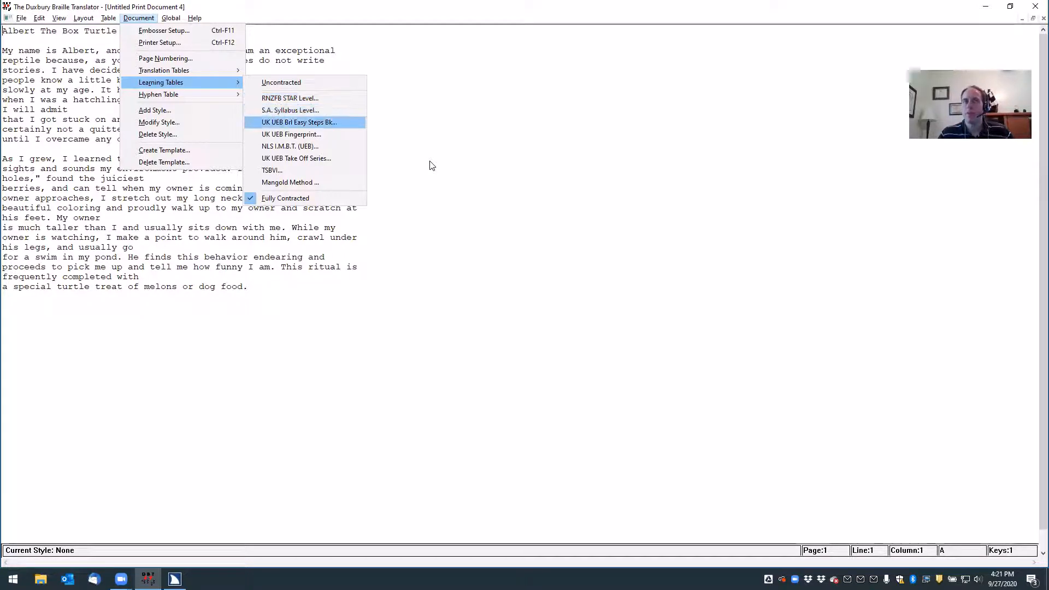
pyautogui.press('Down')
pyautogui.press('Down')
pyautogui.press('Down')
pyautogui.press('Down')
pyautogui.press('Down')
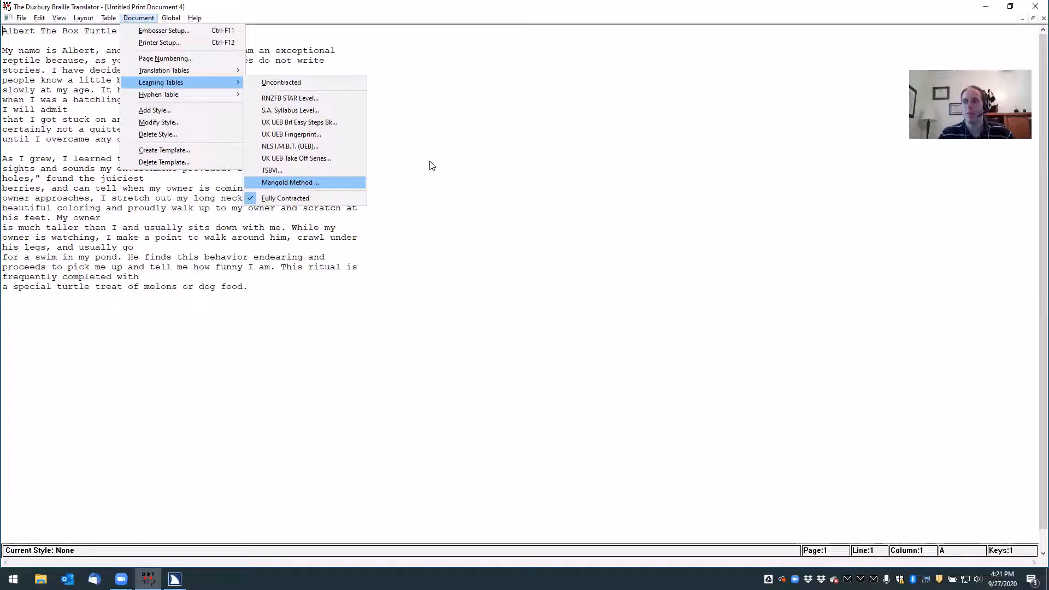
pyautogui.press('Return')
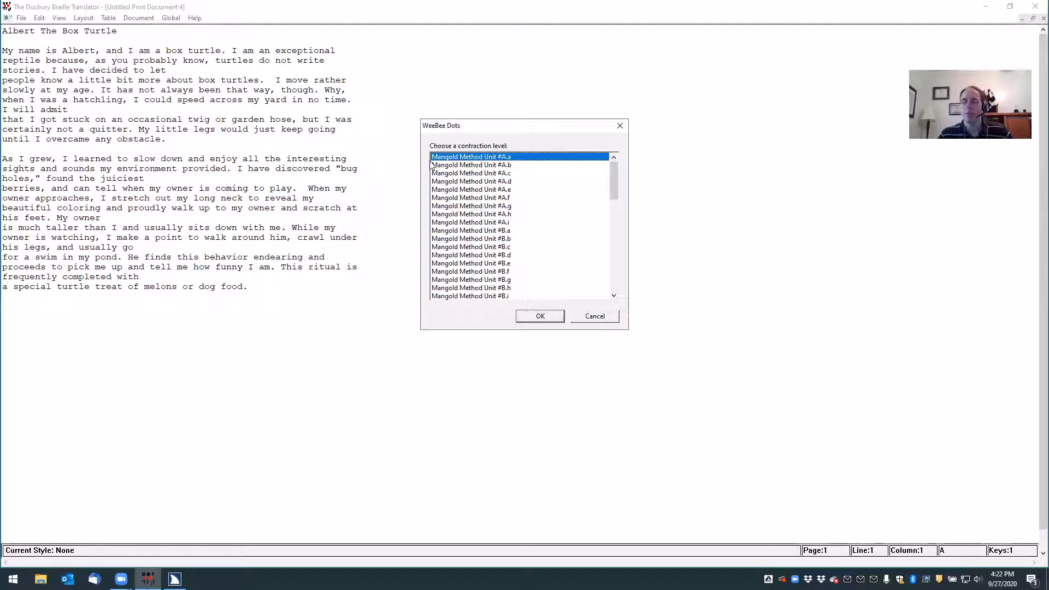
# - Set the document's contraction level to Mangold Method Unit #A.f
pyautogui.click(432, 165)
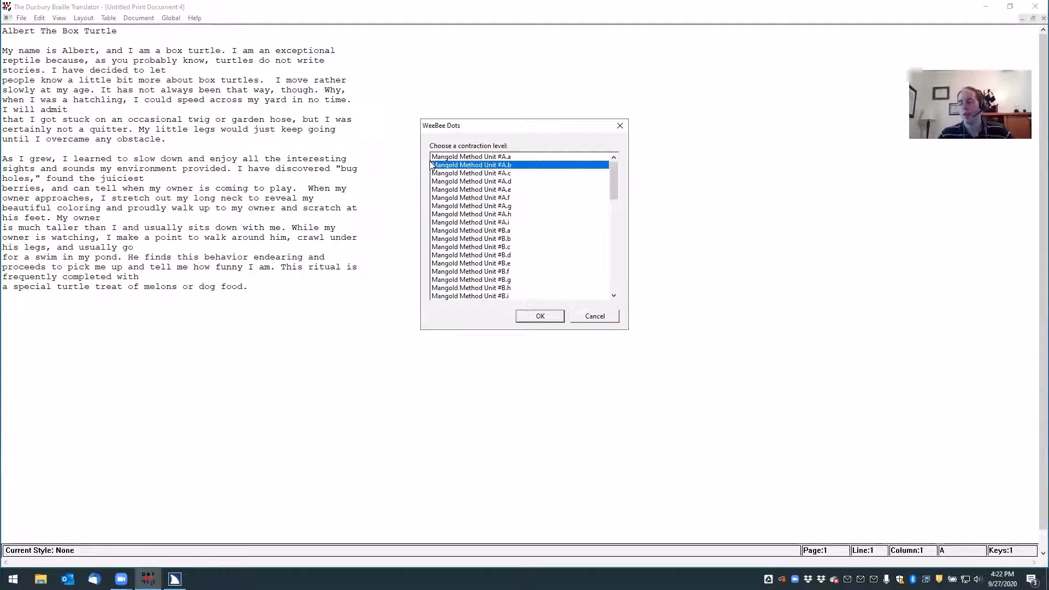
pyautogui.press('Down')
pyautogui.press('Down')
pyautogui.press('Down')
pyautogui.press('Down')
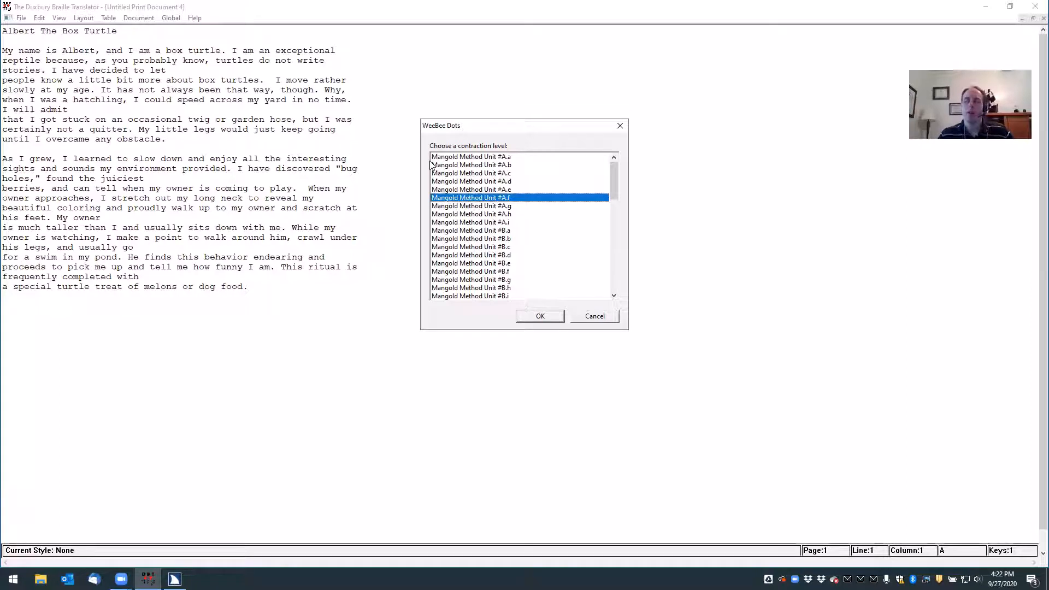
pyautogui.press('Return')
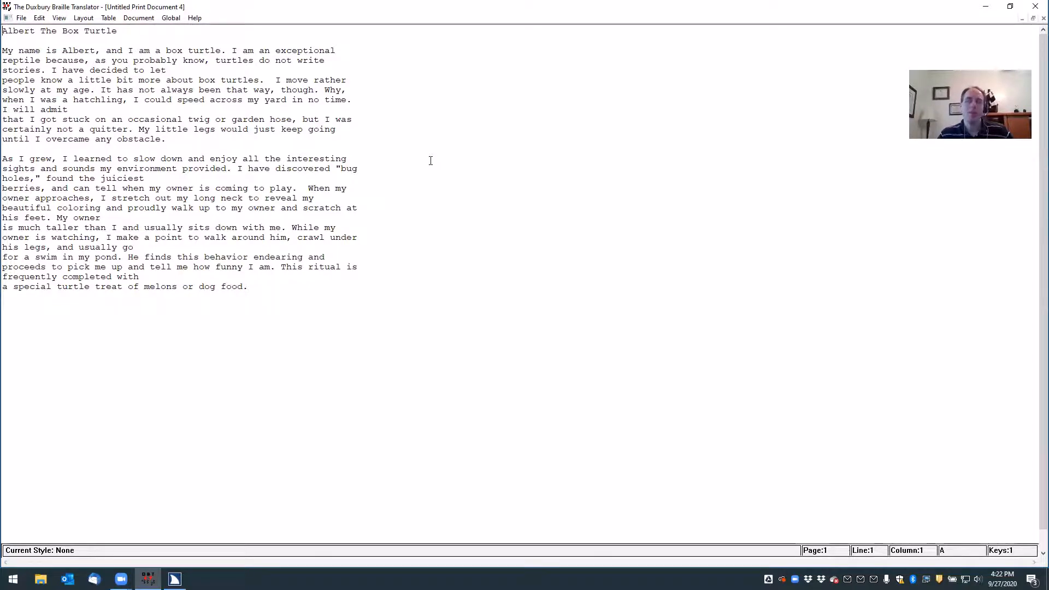
# - Translate the print story into a braille document
pyautogui.hotkey('alt', 'f')
pyautogui.press('Up')
pyautogui.press('Up')
pyautogui.press('Up')
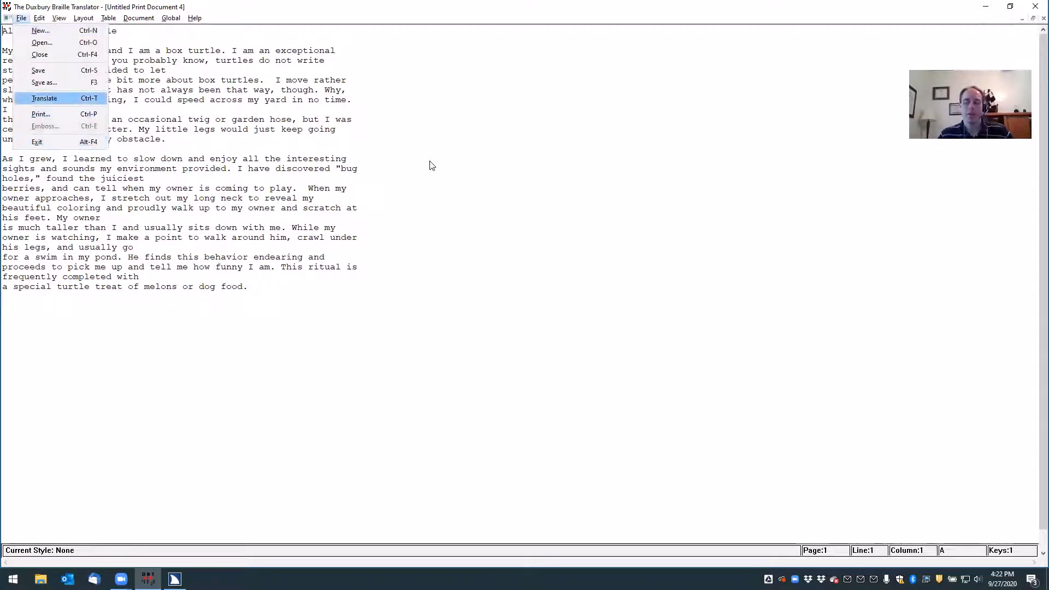
pyautogui.press('Return')
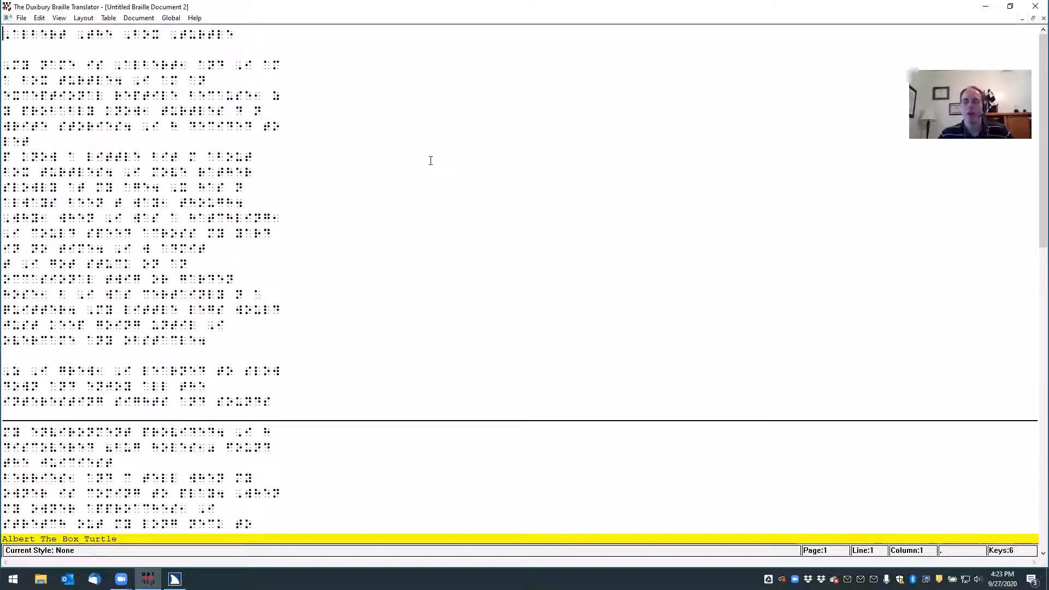
# - Start a find-and-replace in the braille document that changes the uncontracted braille letters "er" to the single-cell er contraction
pyautogui.hotkey('alt', 'e')
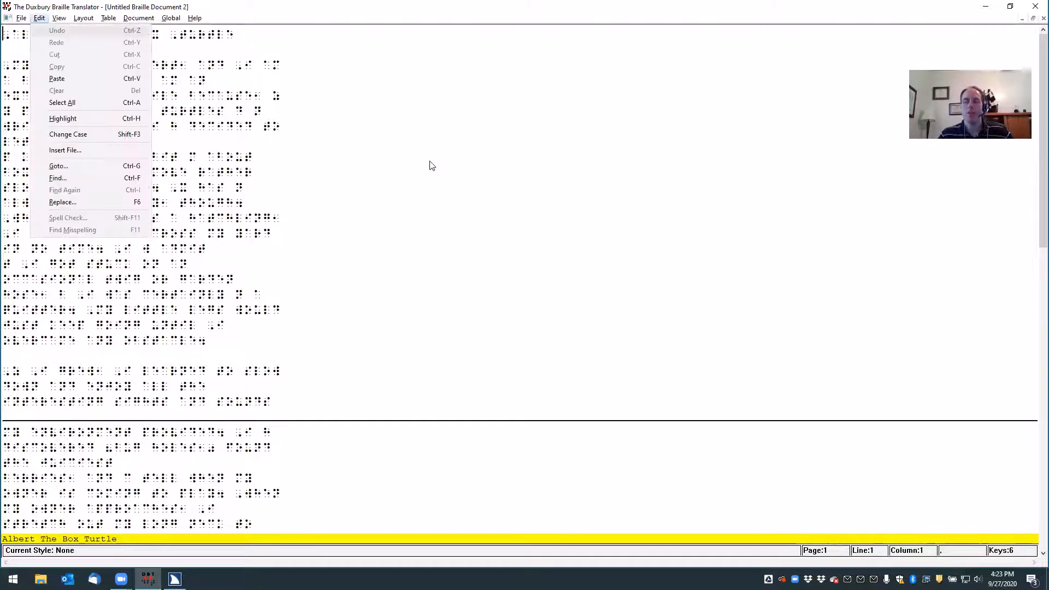
pyautogui.press('Up')
pyautogui.press('Up')
pyautogui.press('Up')
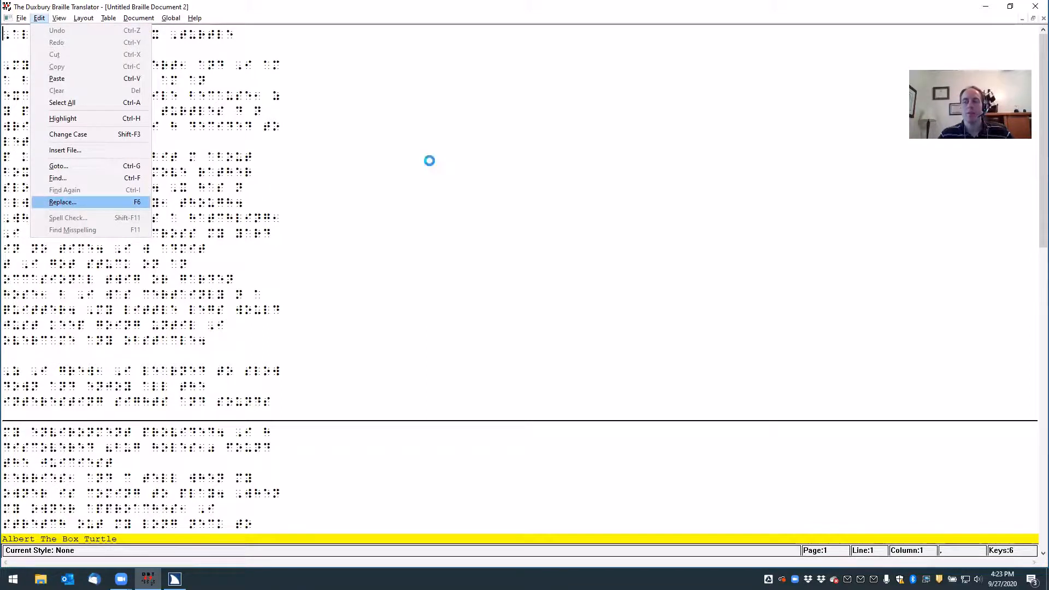
pyautogui.press('Return')
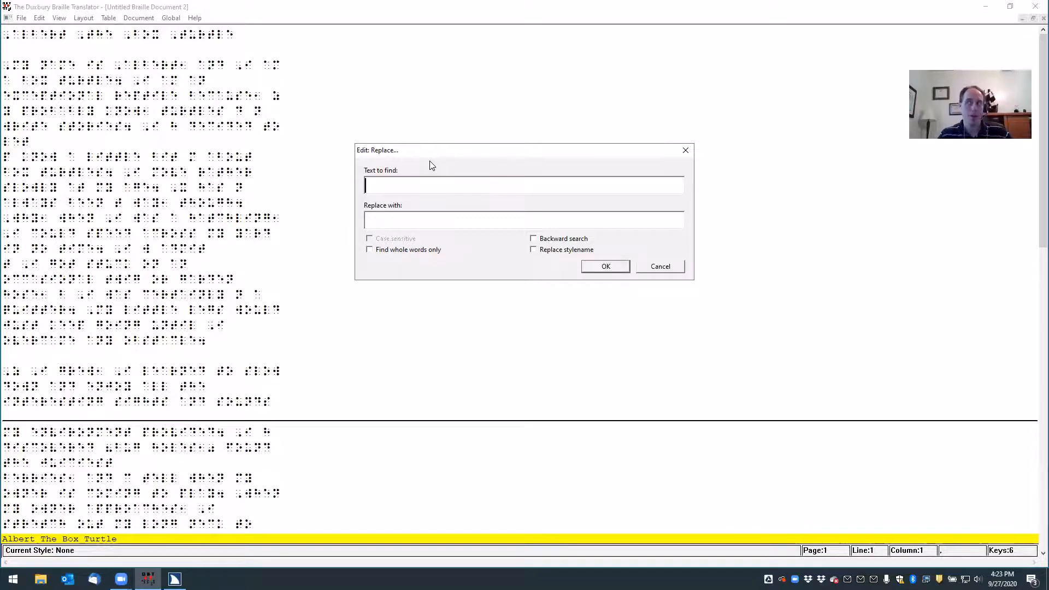
pyautogui.write(':r')
pyautogui.press('Tab')
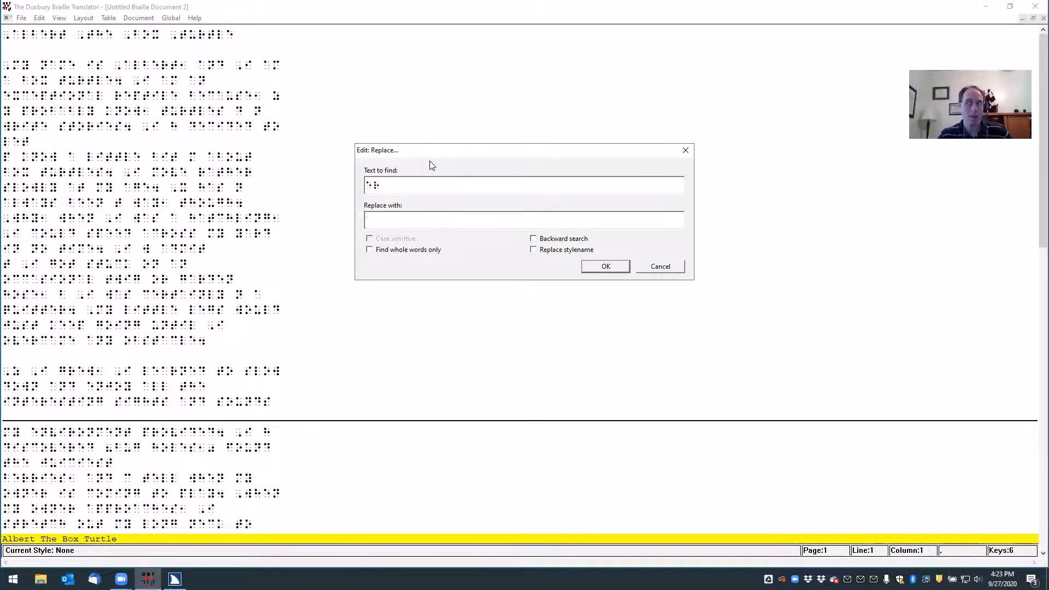
pyautogui.write('=')
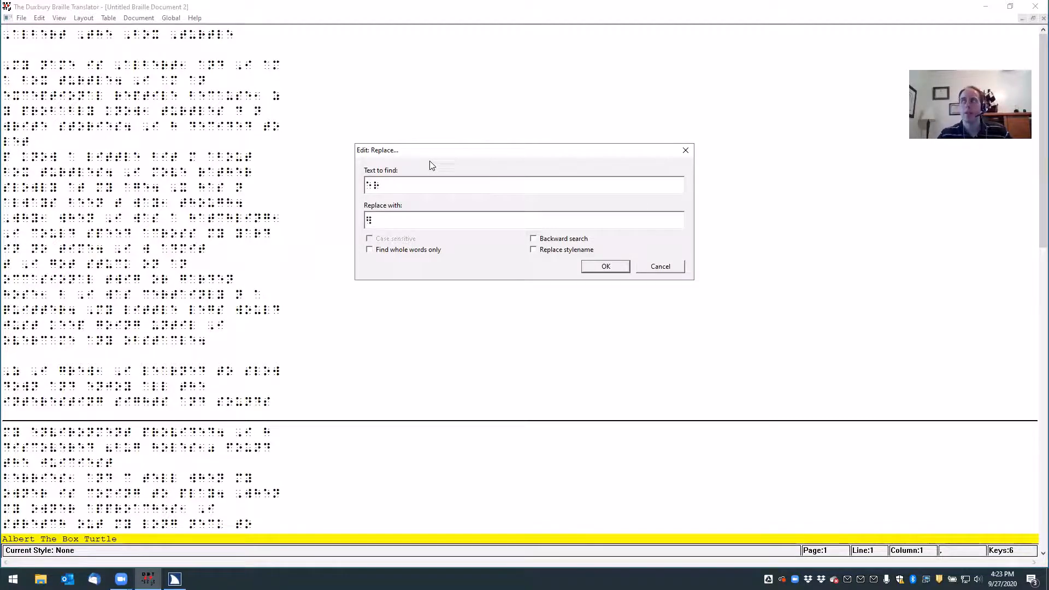
pyautogui.press('Tab')
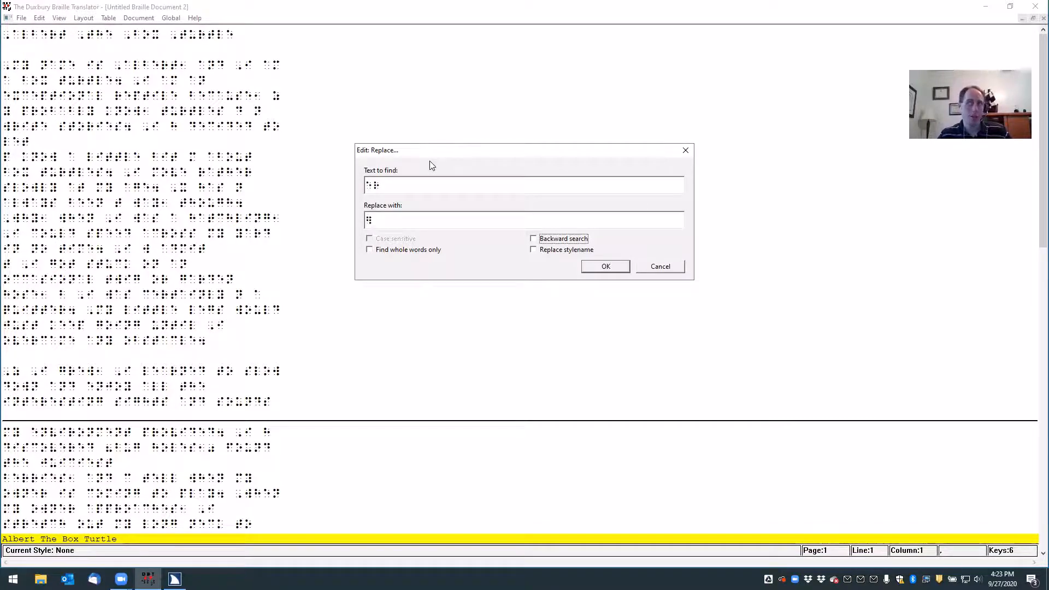
pyautogui.press('Tab')
pyautogui.press('Tab')
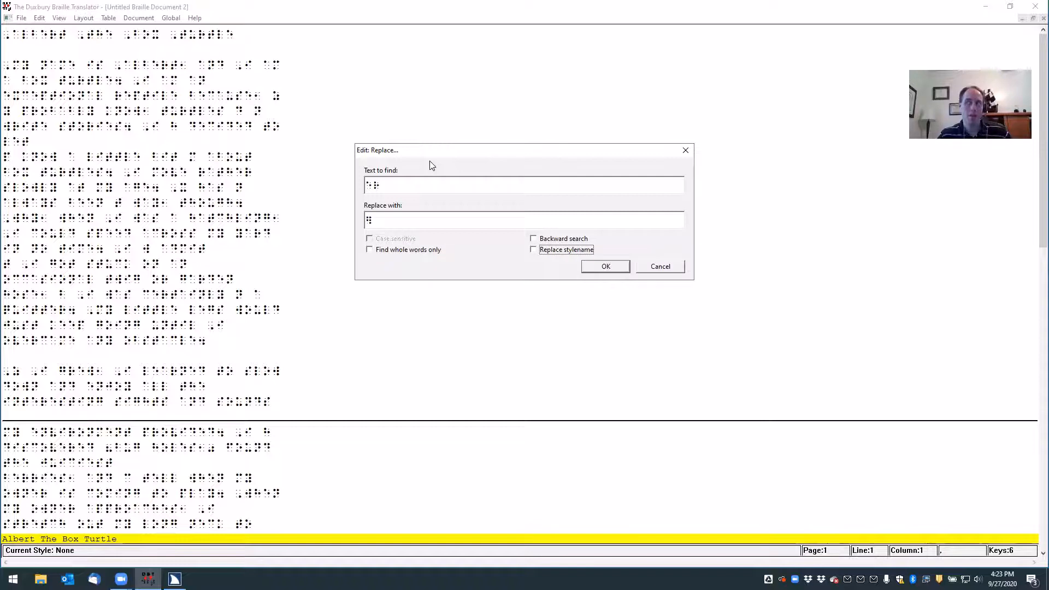
pyautogui.press('Tab')
pyautogui.press('Return')
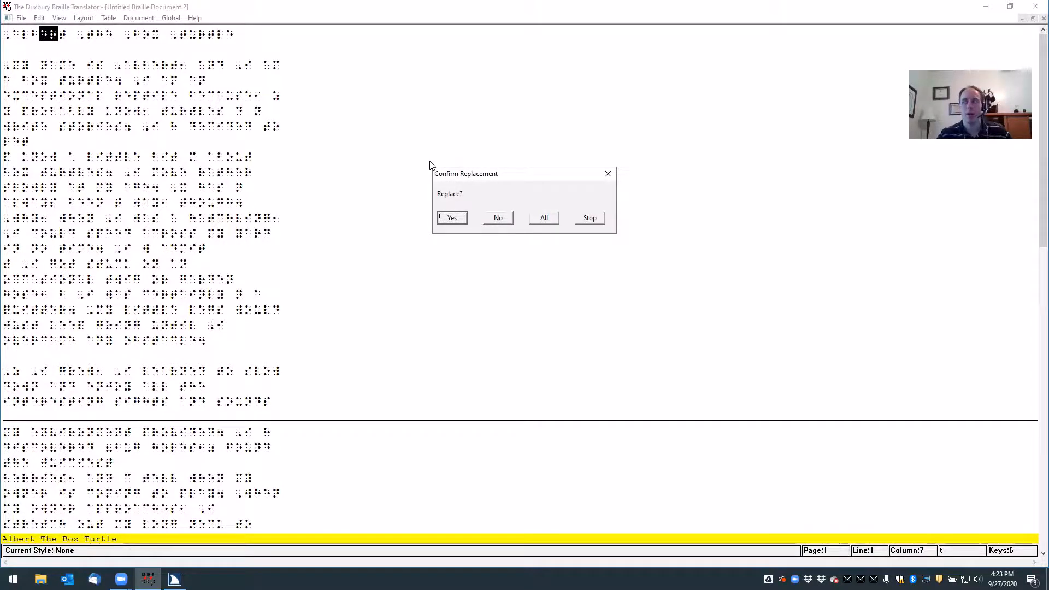
# - Apply the er replacement to all occurrences and close the summary message
pyautogui.press('Tab')
pyautogui.press('Tab')
pyautogui.press('Tab')
pyautogui.hotkey('shift', 'Tab')
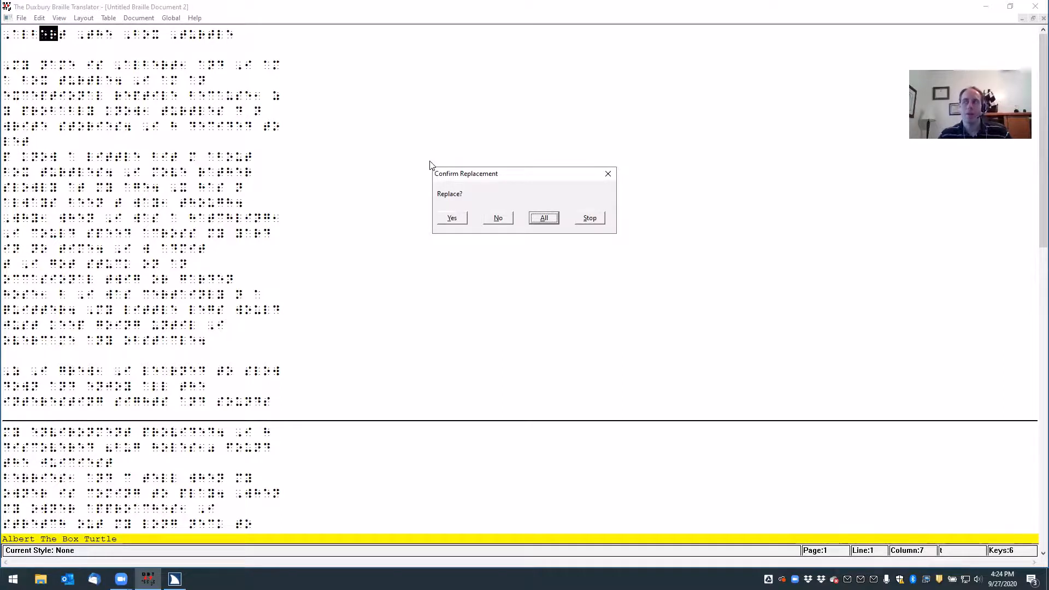
pyautogui.press('Return')
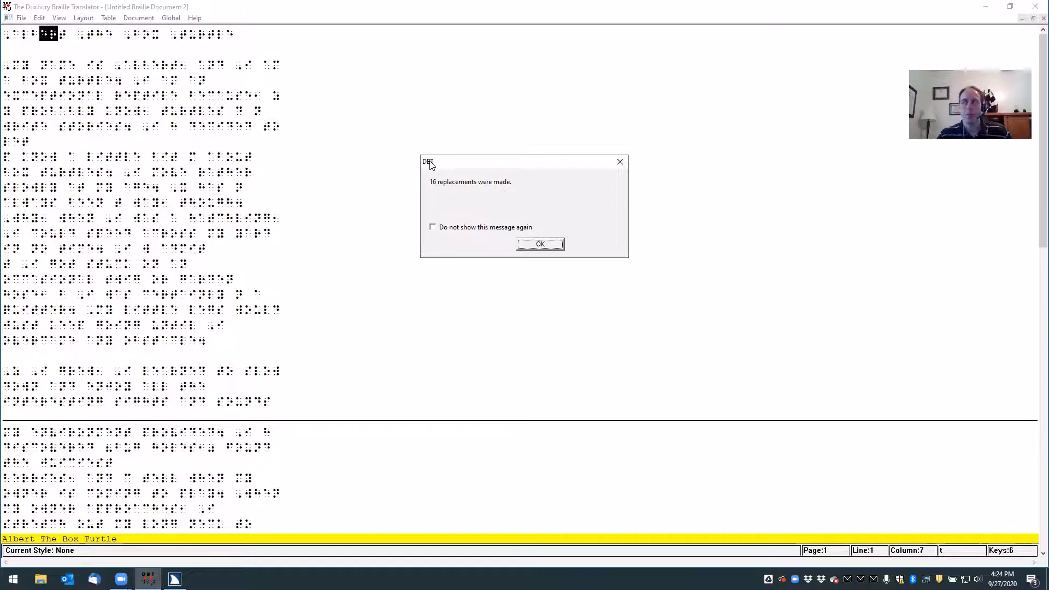
pyautogui.press('Tab')
pyautogui.hotkey('shift', 'Tab')
pyautogui.press('Return')
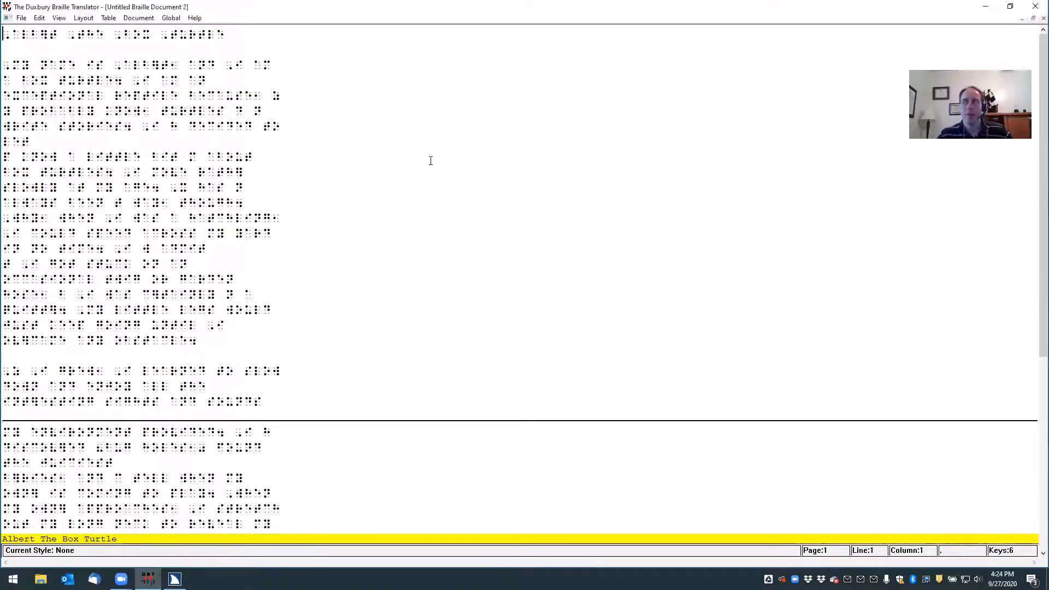